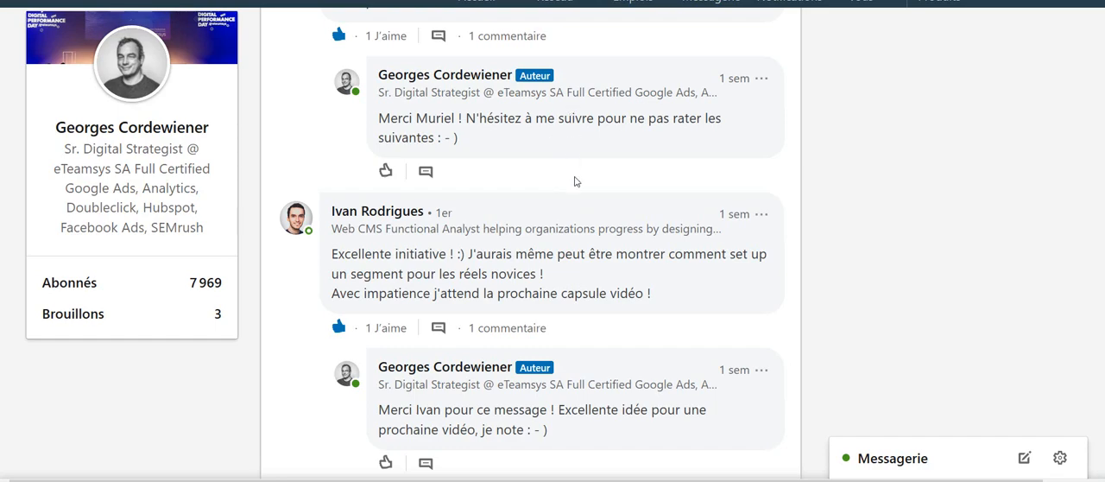
Read the comments under the LinkedIn video posts and open the analytics screenshot attached to the comment about comparing segments.
{"action": "scroll", "coordinate": [574, 181], "scroll_direction": "up", "scroll_amount": 1}
{"action": "scroll", "coordinate": [574, 180], "scroll_direction": "down", "scroll_amount": 2}
{"action": "scroll", "coordinate": [575, 181], "scroll_direction": "up", "scroll_amount": 2}
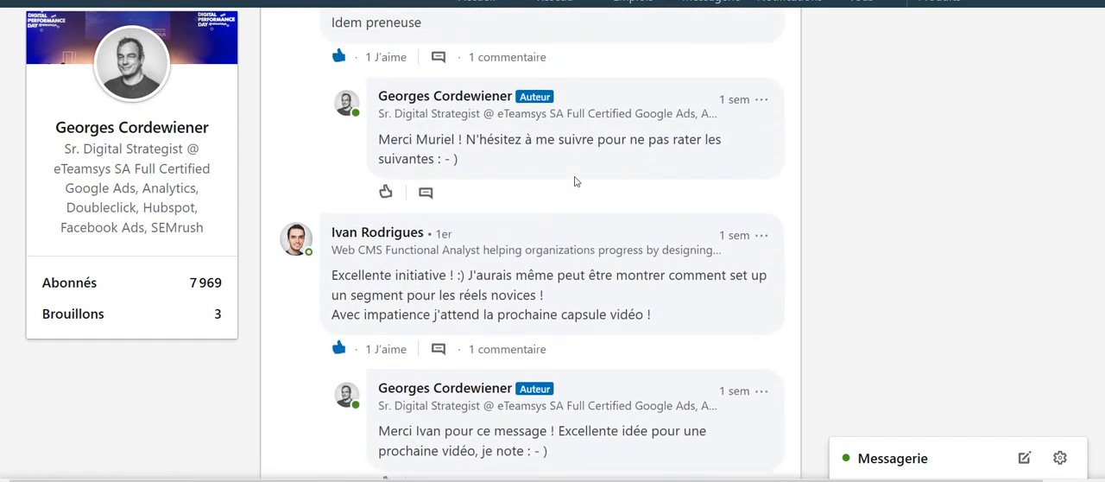
{"action": "scroll", "coordinate": [574, 181], "scroll_direction": "up", "scroll_amount": 2}
{"action": "scroll", "coordinate": [575, 181], "scroll_direction": "up", "scroll_amount": 6}
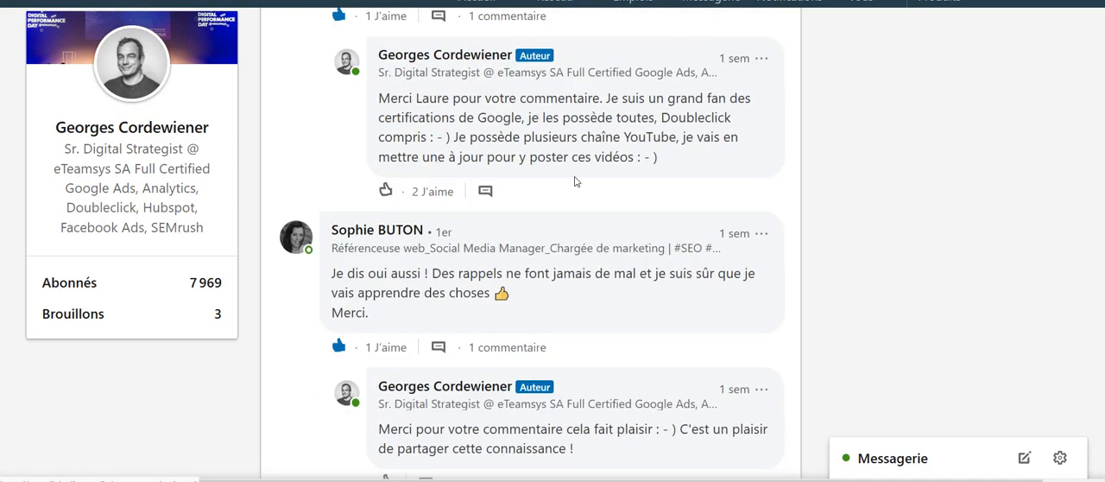
{"action": "scroll", "coordinate": [575, 181], "scroll_direction": "down", "scroll_amount": 8}
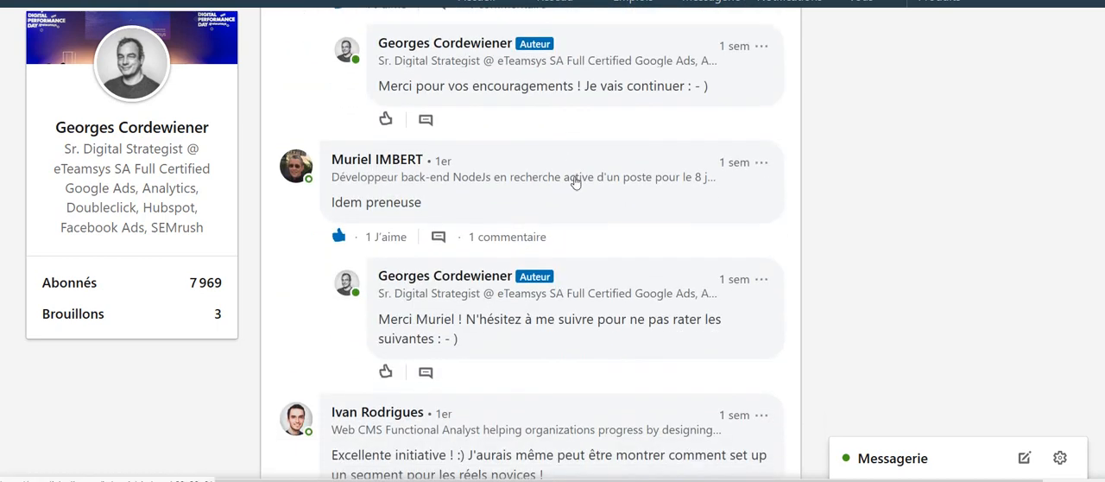
{"action": "scroll", "coordinate": [575, 182], "scroll_direction": "up", "scroll_amount": 1}
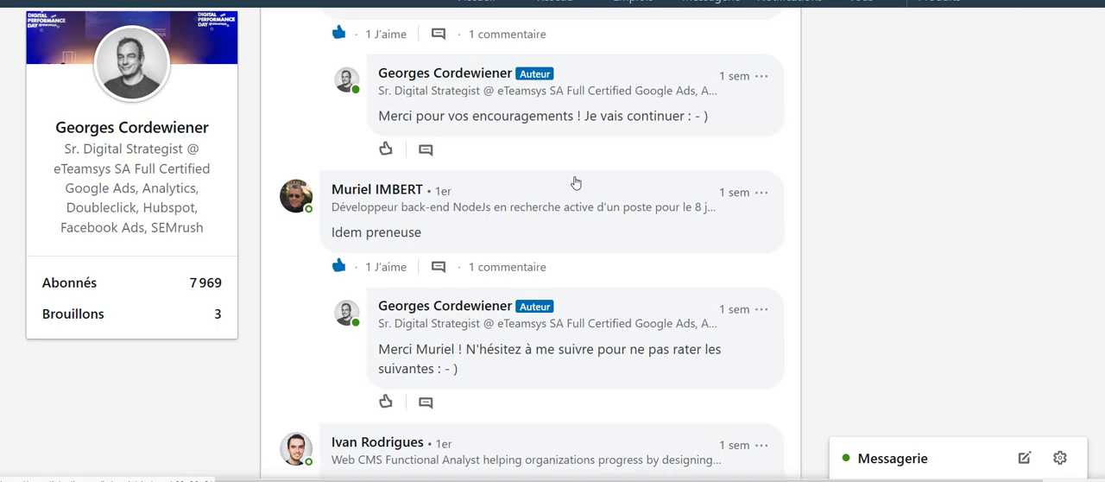
{"action": "scroll", "coordinate": [575, 183], "scroll_direction": "up", "scroll_amount": 1}
{"action": "scroll", "coordinate": [575, 183], "scroll_direction": "down", "scroll_amount": 3}
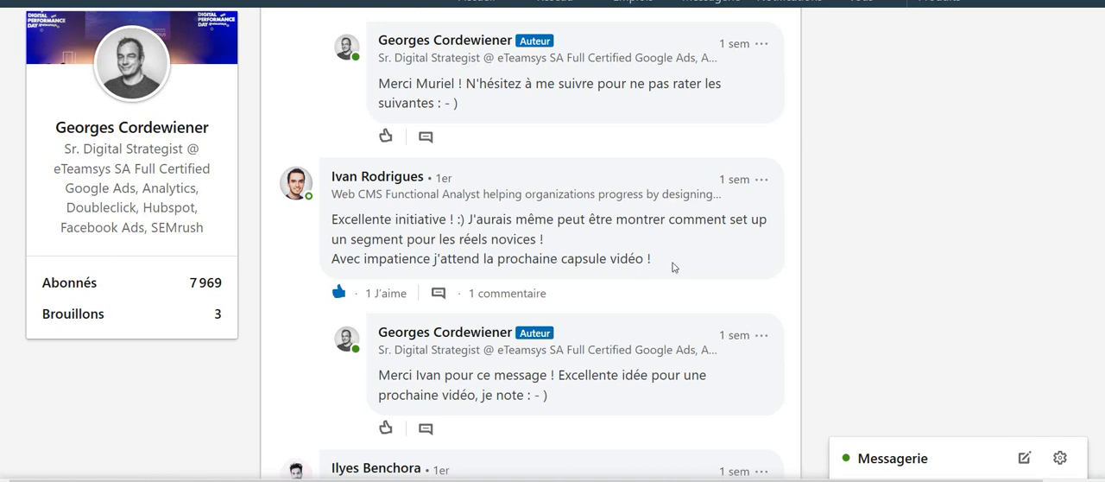
{"action": "scroll", "coordinate": [713, 180], "scroll_direction": "down", "scroll_amount": 15}
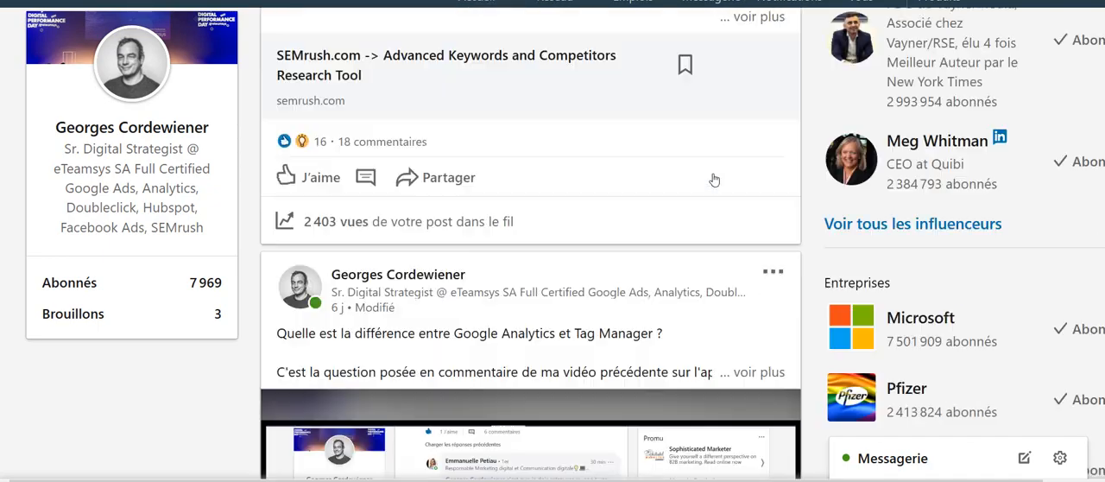
{"action": "scroll", "coordinate": [714, 180], "scroll_direction": "down", "scroll_amount": 20}
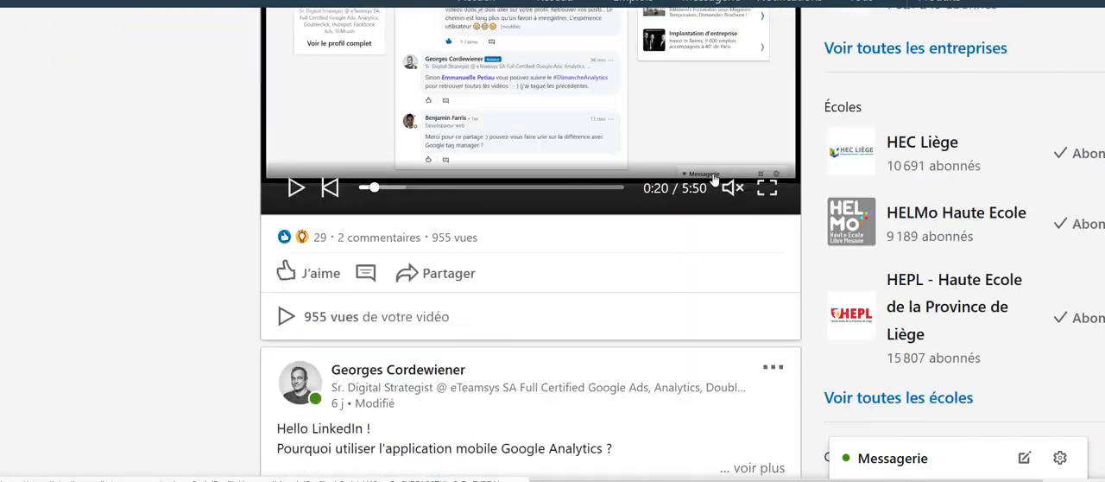
{"action": "scroll", "coordinate": [713, 180], "scroll_direction": "down", "scroll_amount": 10}
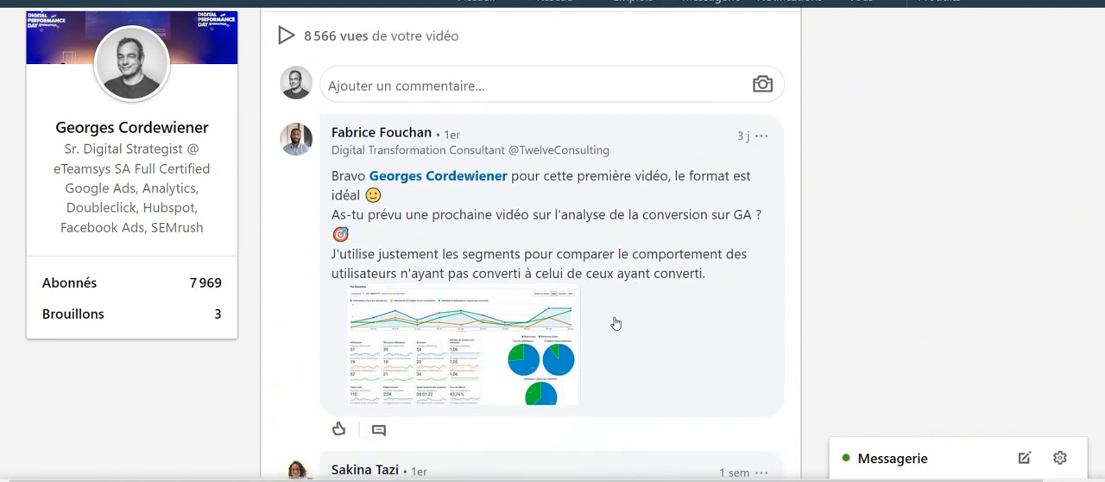
{"action": "left_click", "coordinate": [479, 353]}
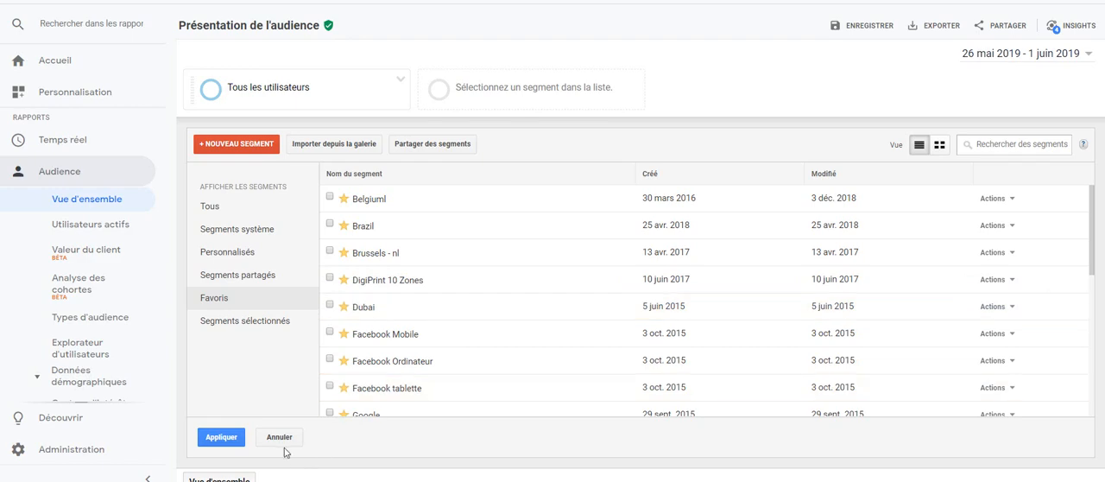
Switch to Google Analytics, close the segment list without applying anything, and review the audience overview report.
{"action": "left_click", "coordinate": [280, 437]}
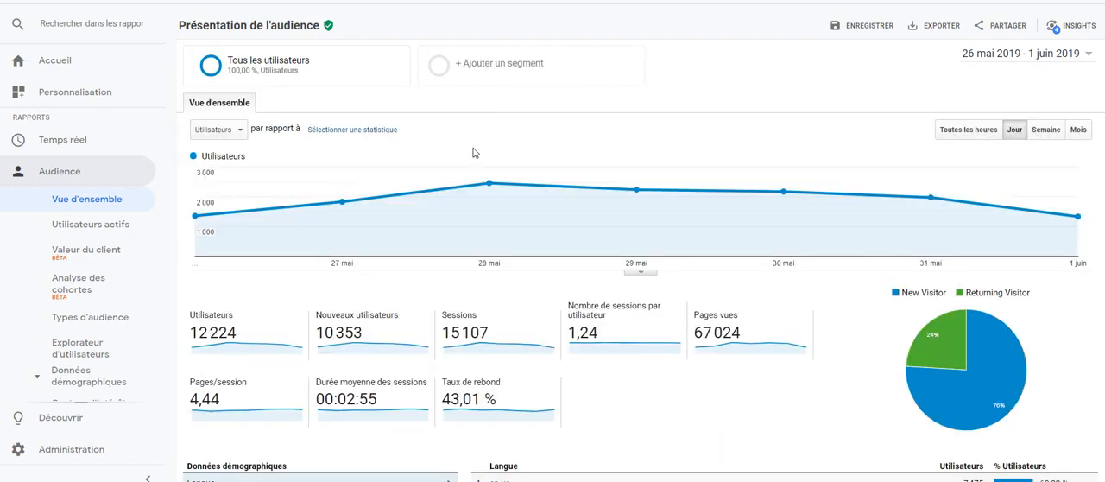
{"action": "scroll", "coordinate": [520, 128], "scroll_direction": "down", "scroll_amount": 4}
{"action": "scroll", "coordinate": [520, 128], "scroll_direction": "up", "scroll_amount": 3}
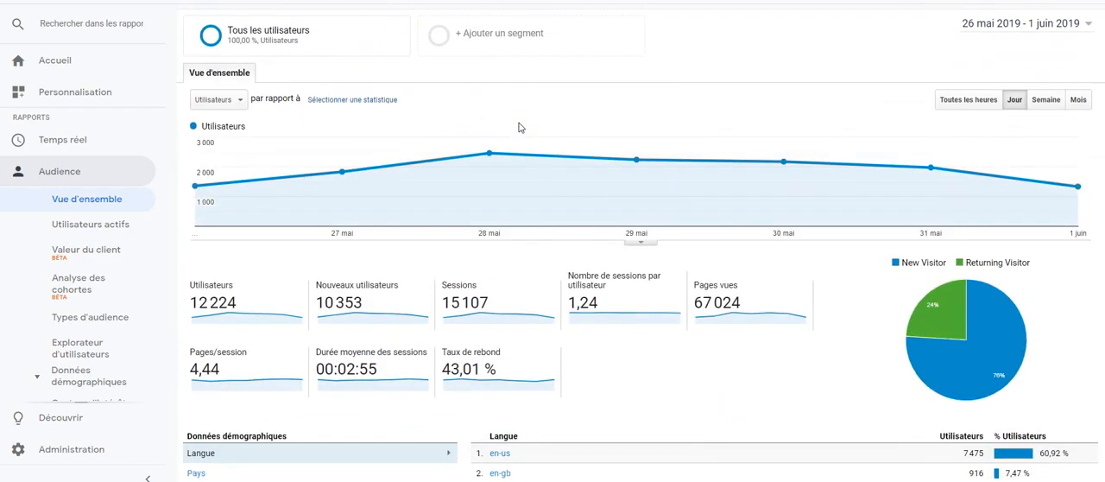
{"action": "scroll", "coordinate": [455, 249], "scroll_direction": "up", "scroll_amount": 1}
{"action": "scroll", "coordinate": [455, 248], "scroll_direction": "up", "scroll_amount": 1}
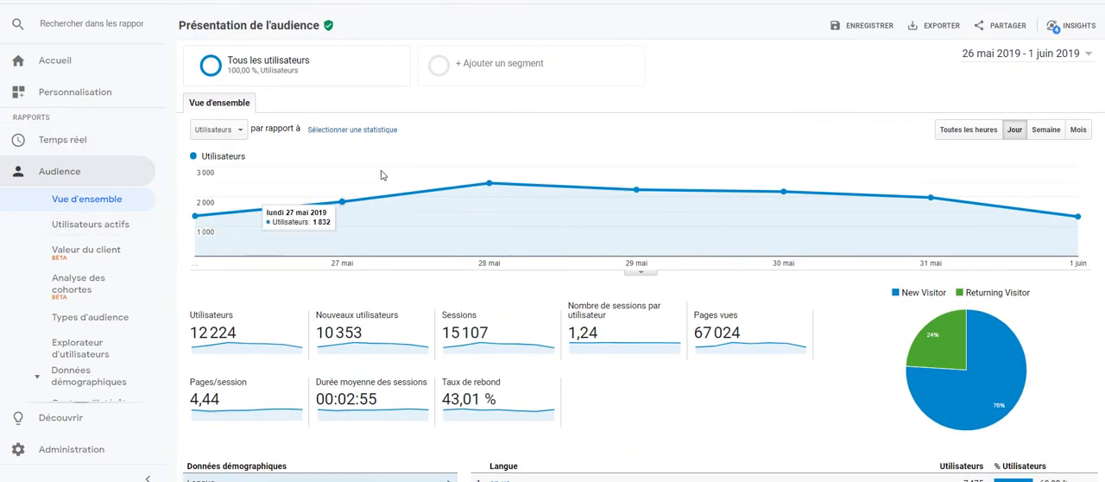
Open the segment selection for the audience overview and browse the full list of available segments.
{"action": "left_click", "coordinate": [553, 83]}
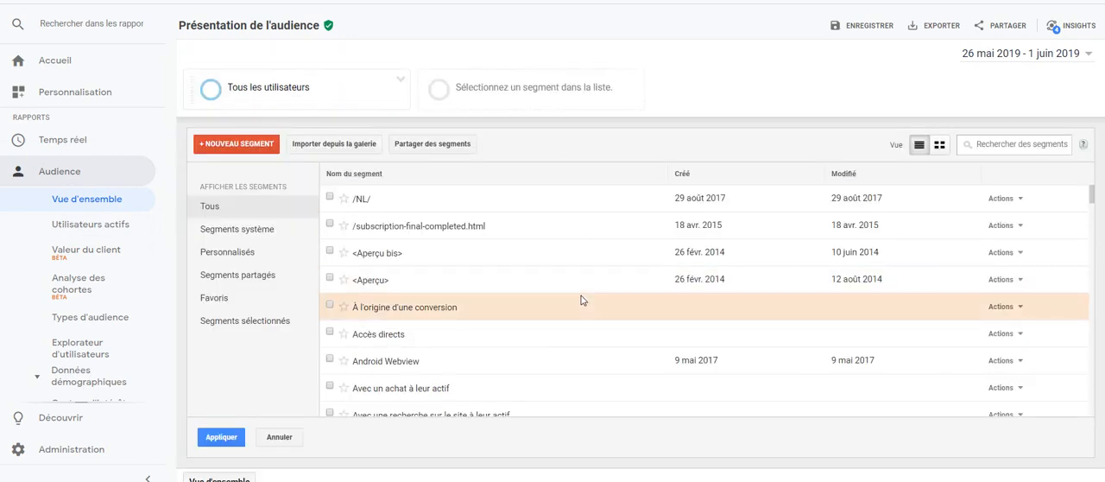
{"action": "scroll", "coordinate": [582, 298], "scroll_direction": "down", "scroll_amount": 5}
{"action": "scroll", "coordinate": [582, 300], "scroll_direction": "down", "scroll_amount": 20}
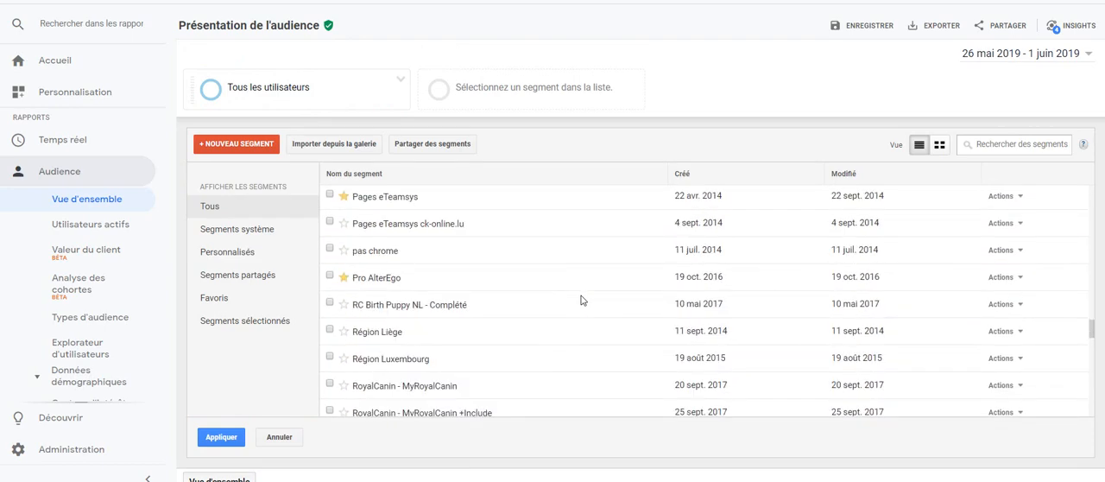
{"action": "scroll", "coordinate": [582, 300], "scroll_direction": "up", "scroll_amount": 20}
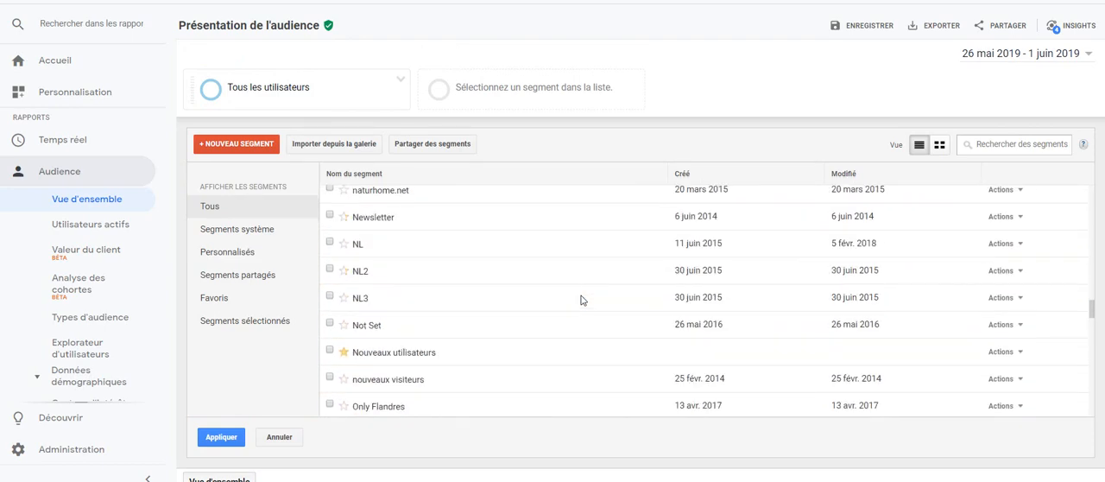
{"action": "scroll", "coordinate": [581, 299], "scroll_direction": "down", "scroll_amount": 20}
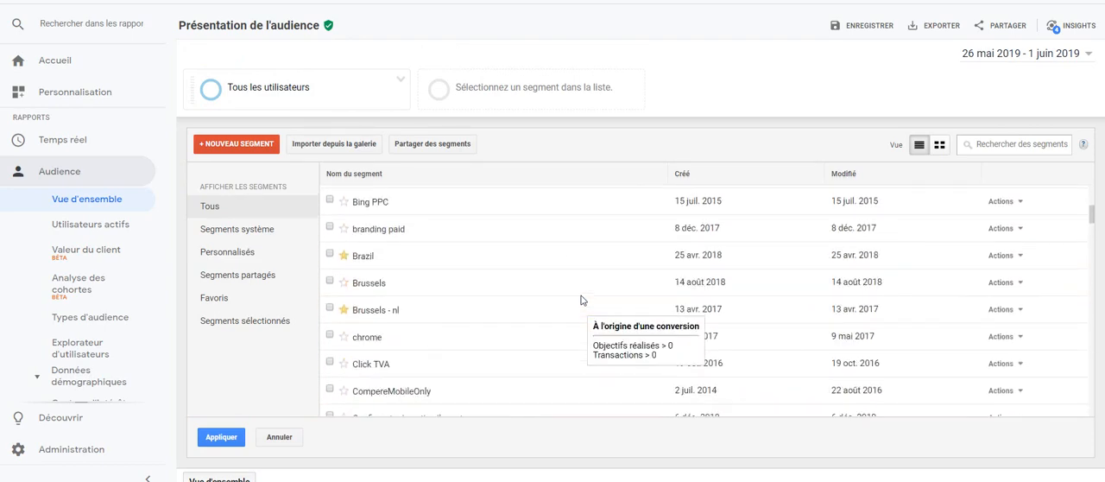
{"action": "scroll", "coordinate": [580, 300], "scroll_direction": "up", "scroll_amount": 20}
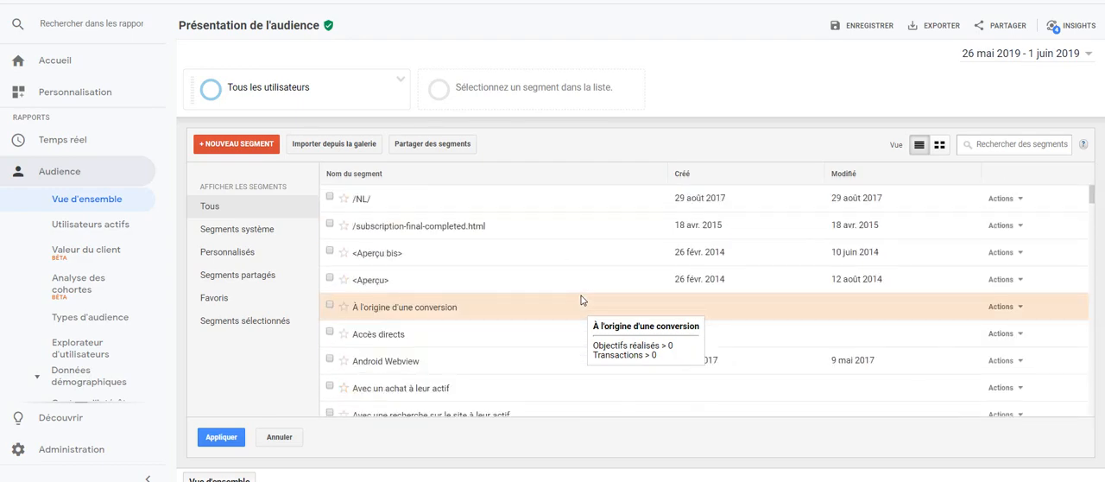
Create a new segment and limit its demographics to the age groups 25-34, 35-44, 45-54 and 55-64.
{"action": "left_click", "coordinate": [238, 144]}
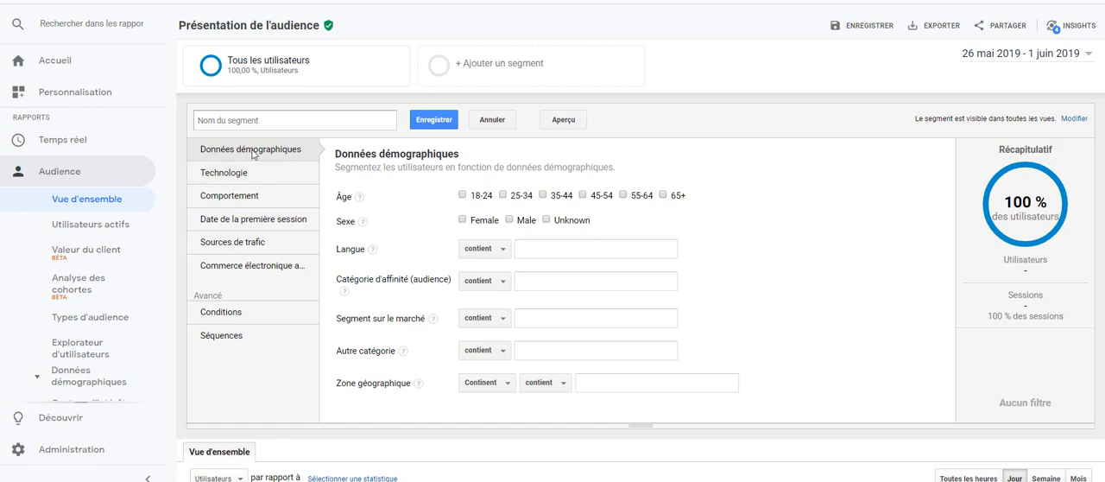
{"action": "left_click", "coordinate": [504, 195]}
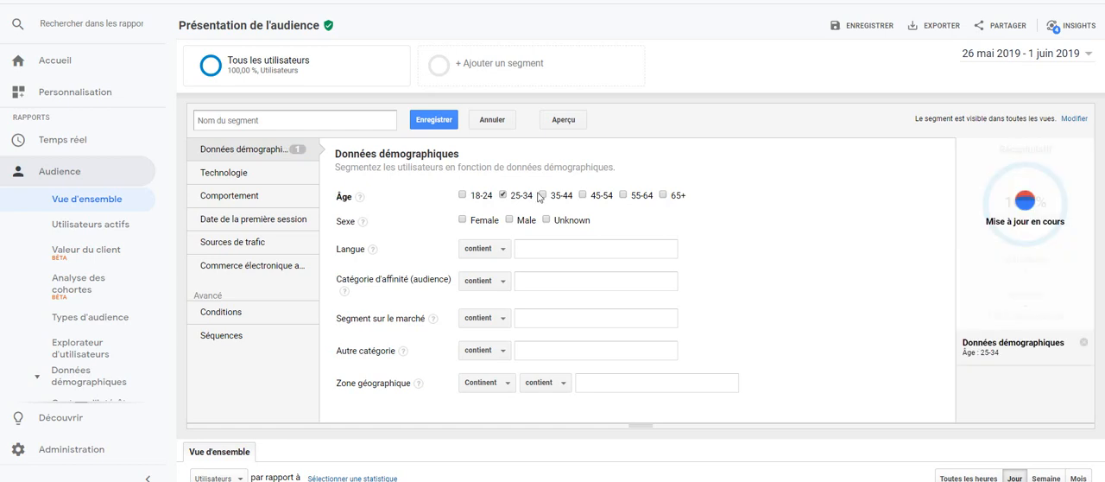
{"action": "left_click", "coordinate": [544, 195]}
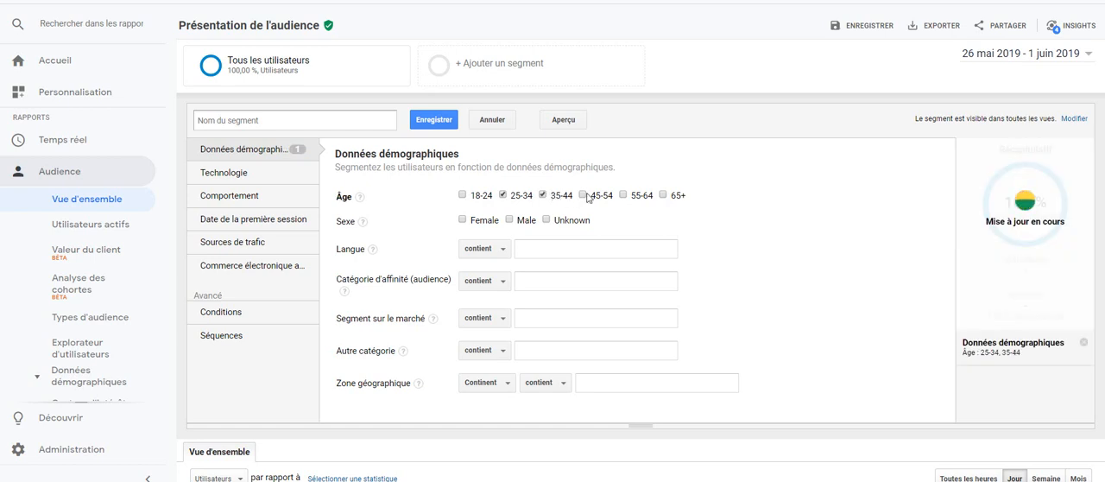
{"action": "left_click", "coordinate": [583, 195]}
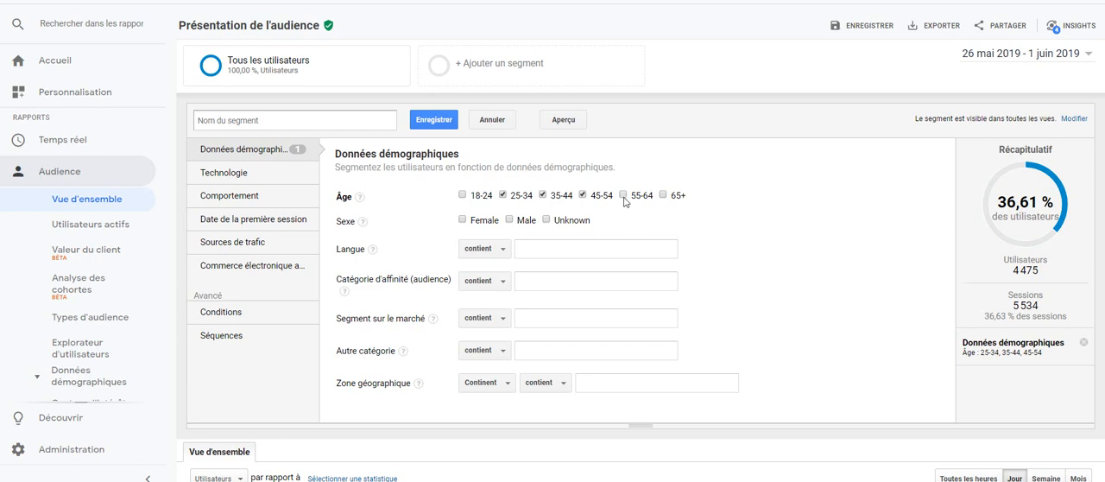
{"action": "left_click", "coordinate": [624, 197]}
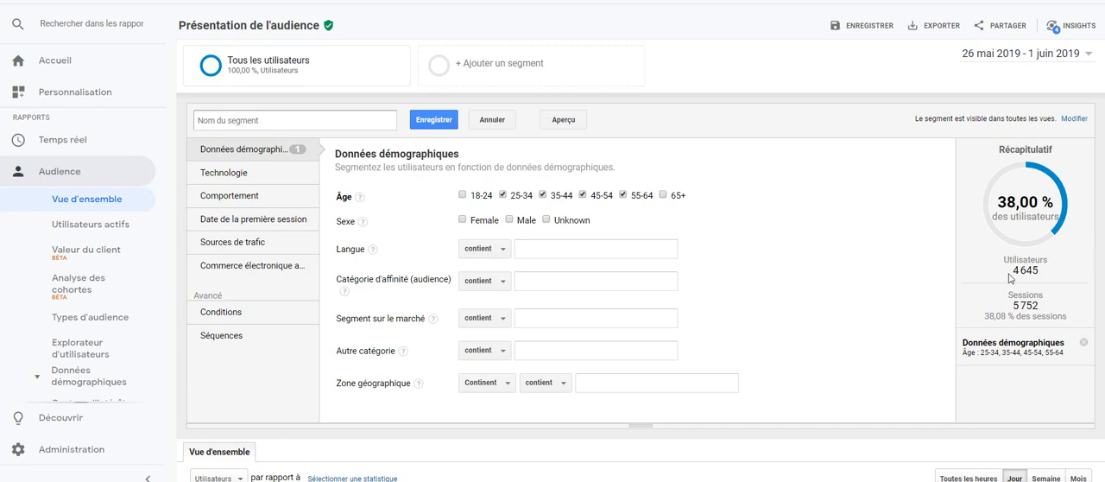
Check the segment summary's user and session figures, and add the demographic condition that the language contains en-us.
{"action": "left_click_drag", "start_coordinate": [1009, 273], "coordinate": [1046, 275]}
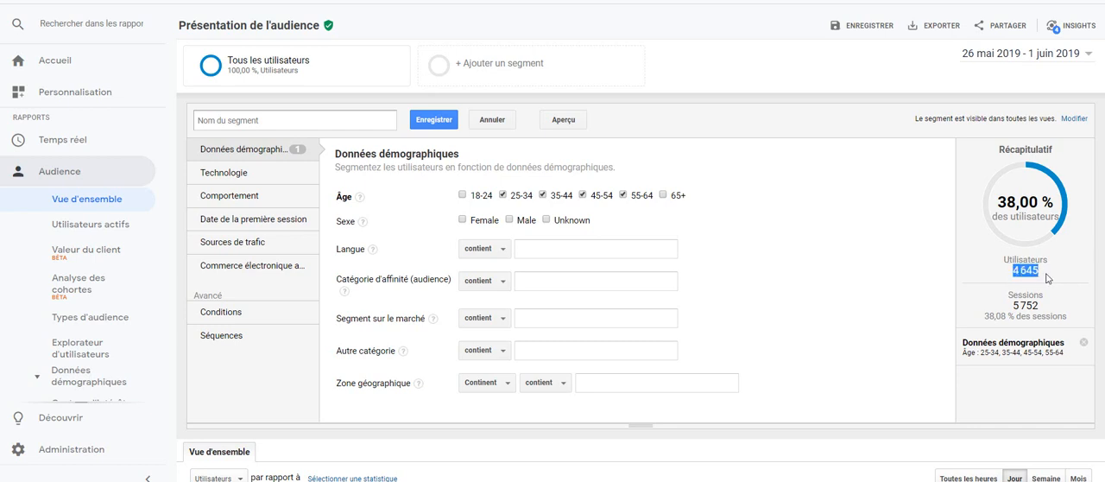
{"action": "left_click_drag", "start_coordinate": [1008, 308], "coordinate": [1041, 311]}
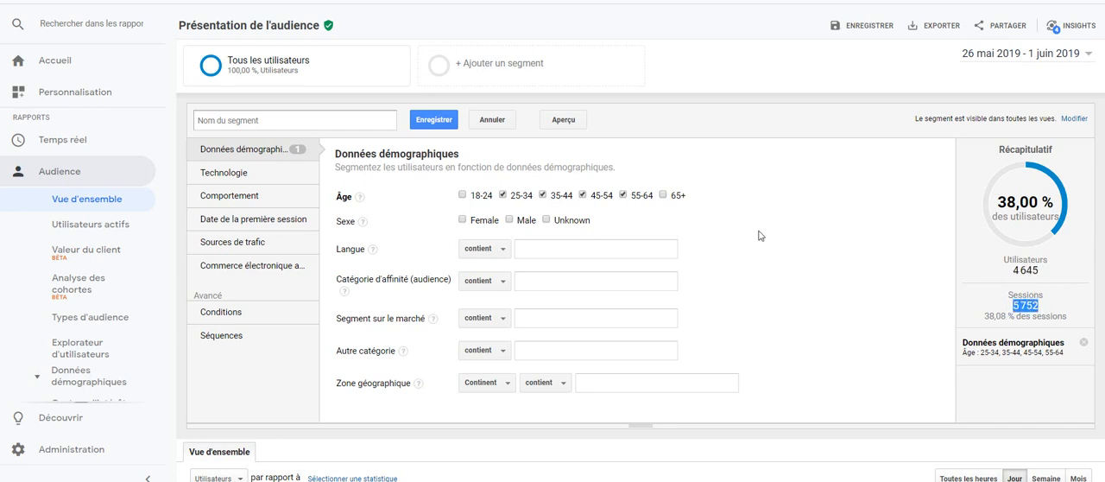
{"action": "left_click", "coordinate": [545, 245]}
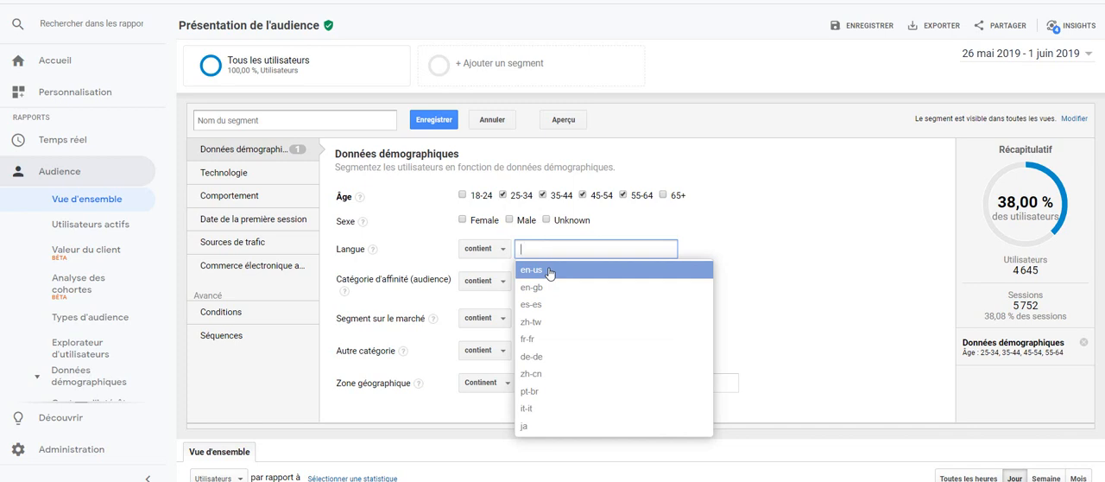
{"action": "left_click", "coordinate": [547, 271]}
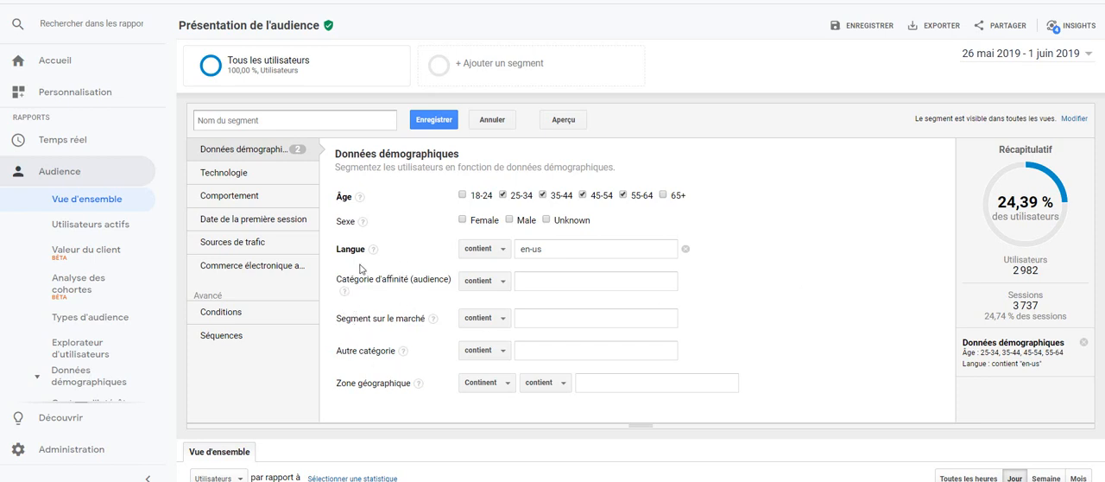
Examine the segment's technology conditions, including the choices offered for operating system and mobile device brand.
{"action": "left_click", "coordinate": [238, 183]}
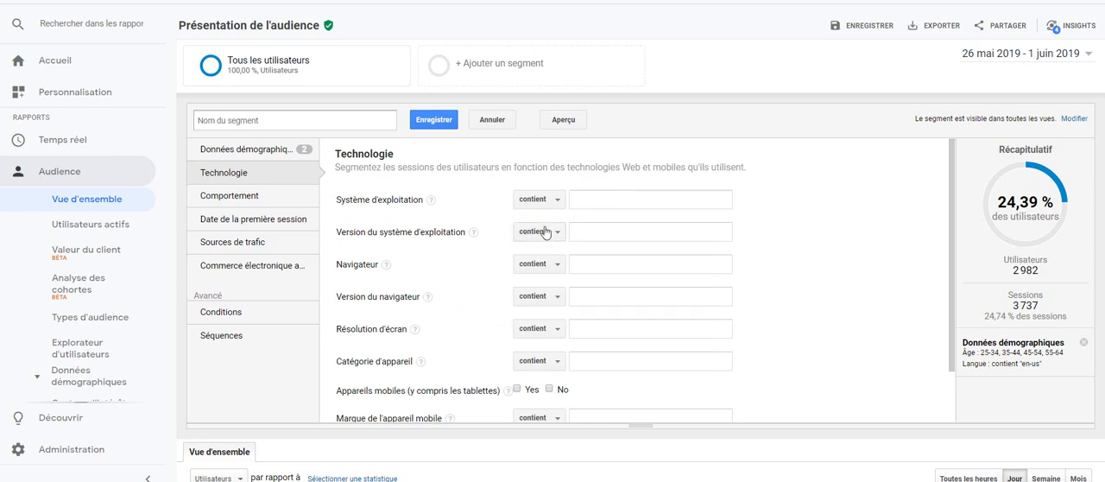
{"action": "left_click", "coordinate": [595, 200]}
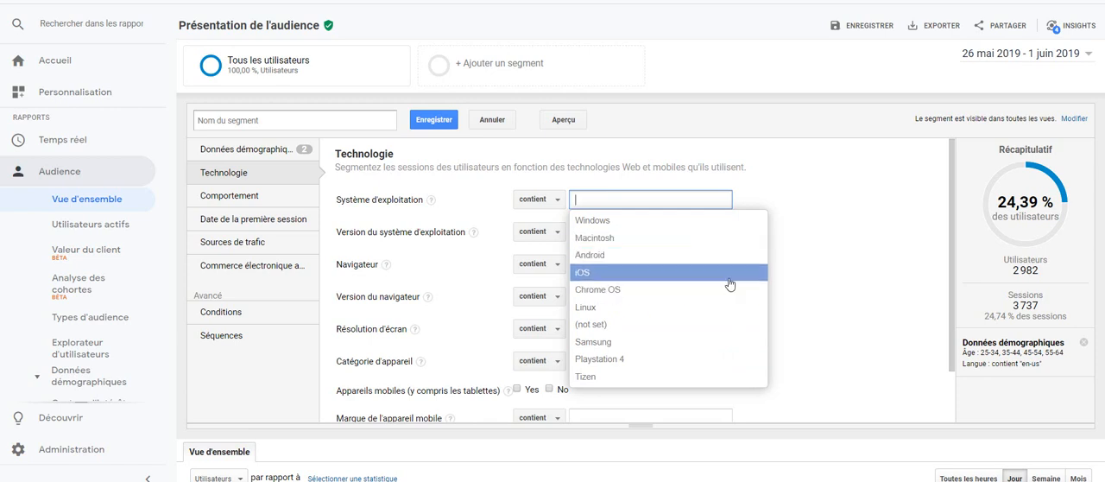
{"action": "left_click", "coordinate": [837, 316]}
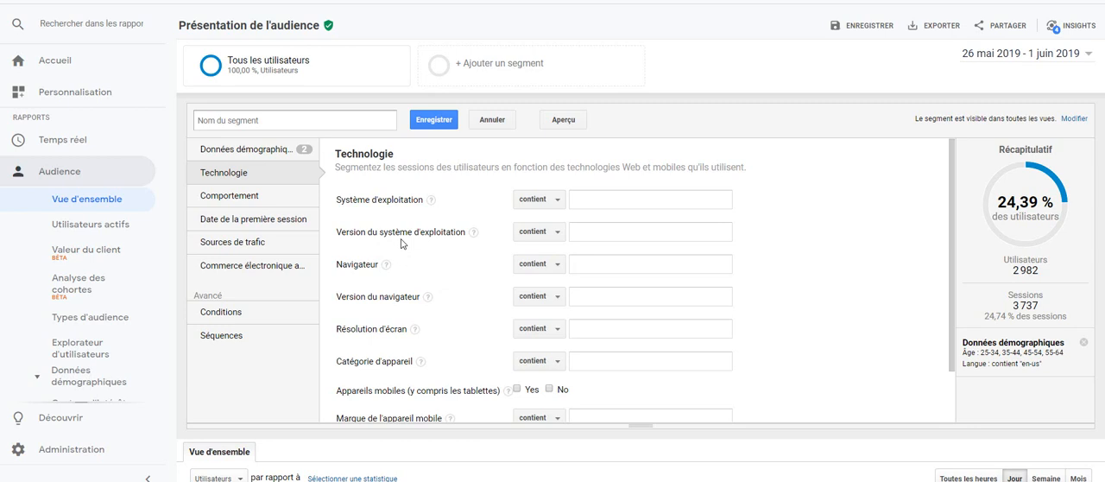
{"action": "scroll", "coordinate": [401, 244], "scroll_direction": "down", "scroll_amount": 1}
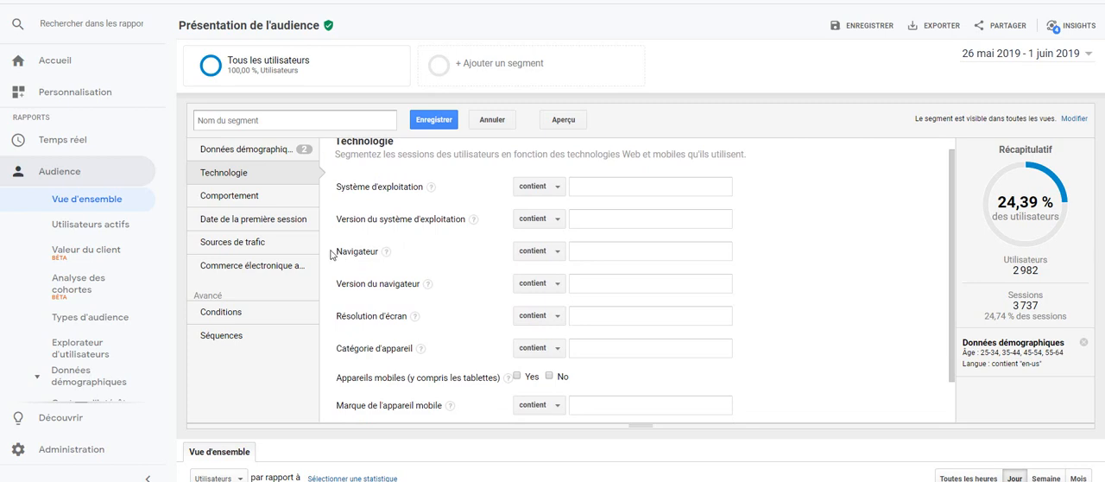
{"action": "left_click_drag", "start_coordinate": [331, 254], "coordinate": [358, 259]}
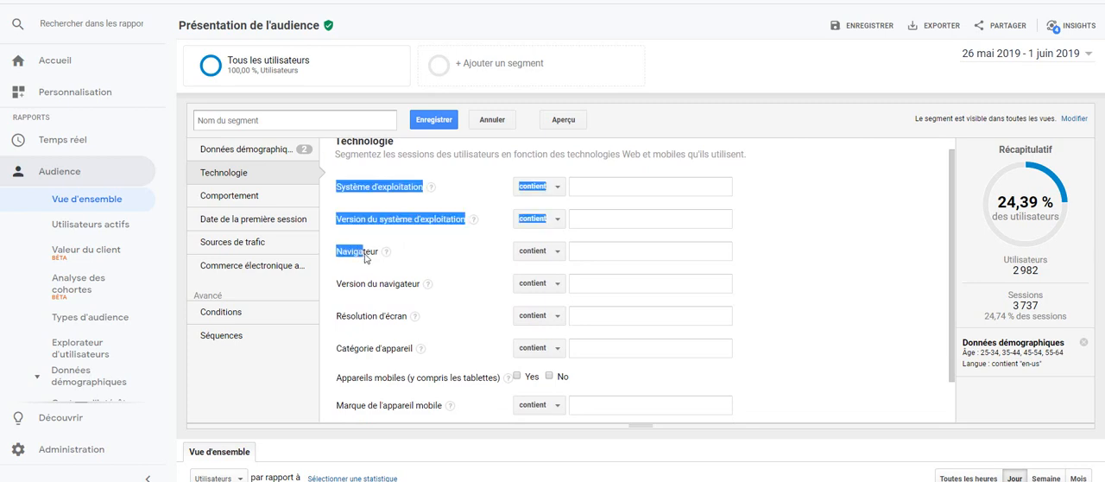
{"action": "left_click", "coordinate": [436, 256]}
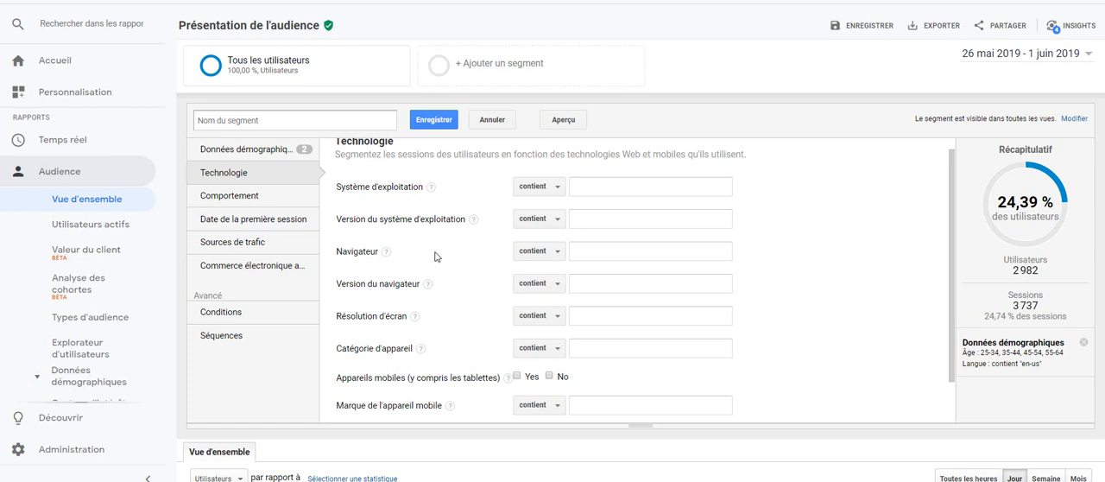
{"action": "scroll", "coordinate": [435, 256], "scroll_direction": "down", "scroll_amount": 1}
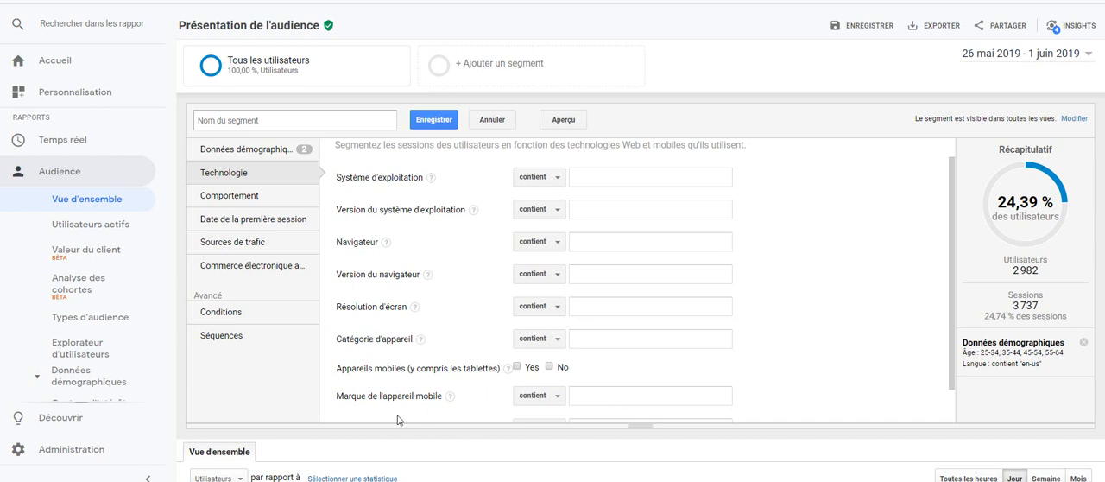
{"action": "left_click", "coordinate": [596, 393]}
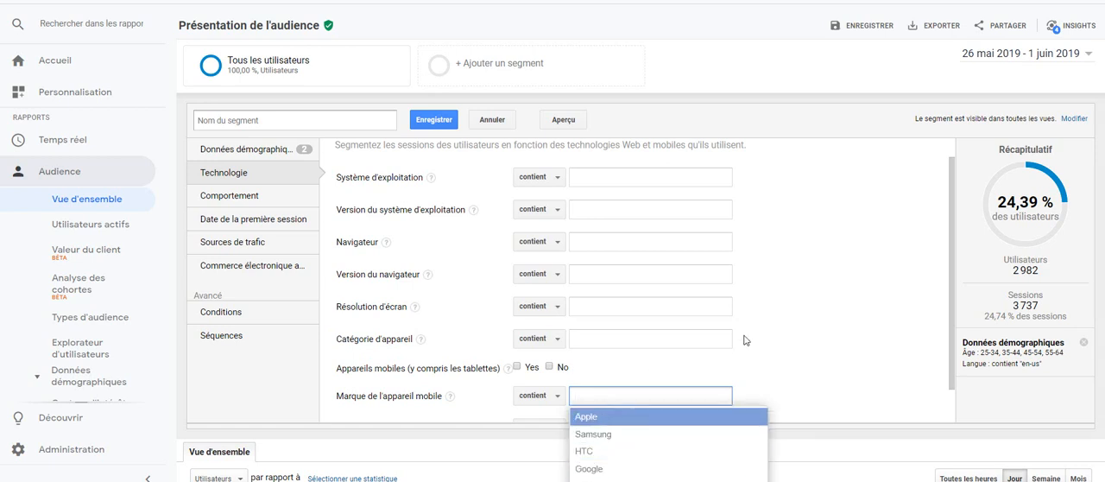
Examine the segment's conditions for behaviour, first session date, traffic sources and enhanced e-commerce, plus the advanced conditions and sequences.
{"action": "left_click", "coordinate": [238, 202]}
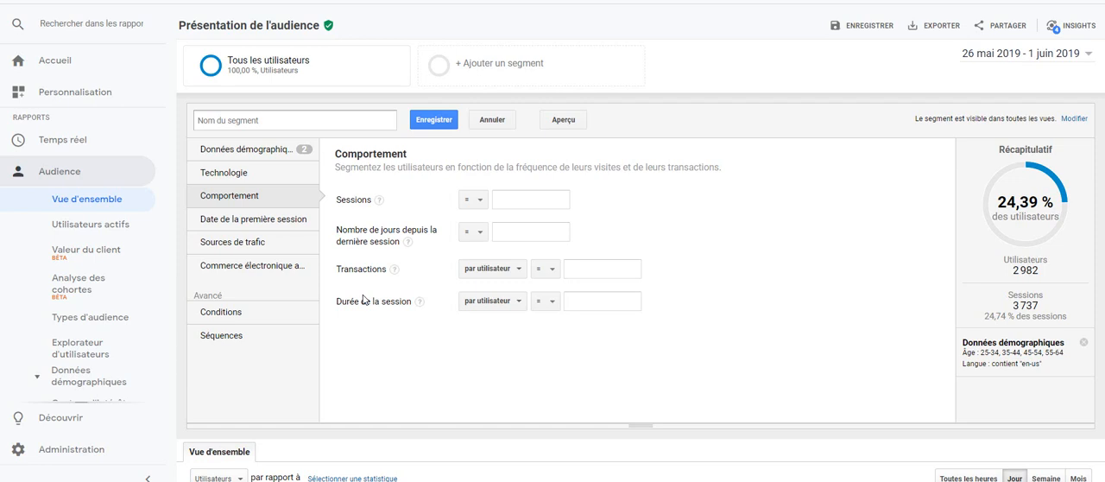
{"action": "left_click", "coordinate": [219, 224]}
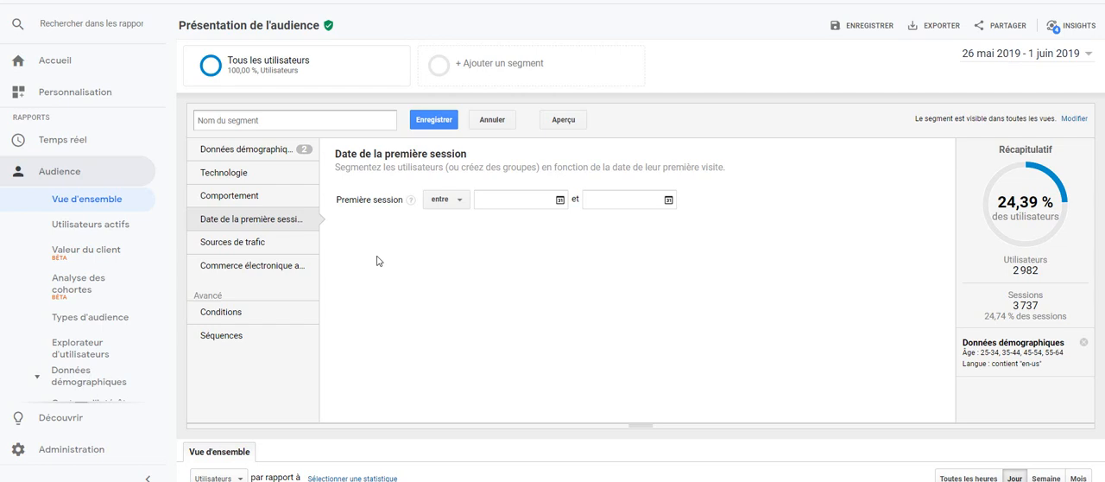
{"action": "left_click", "coordinate": [231, 246]}
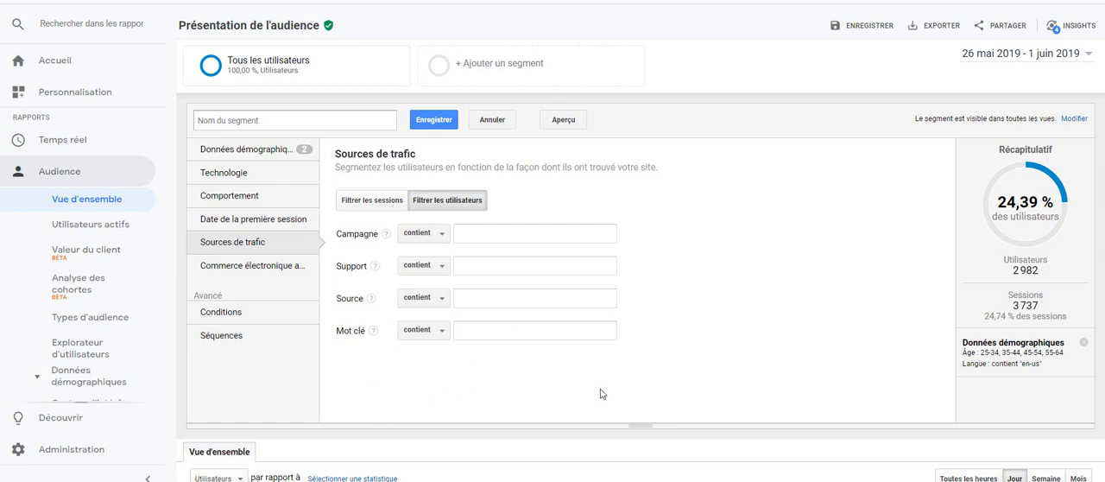
{"action": "left_click", "coordinate": [267, 275]}
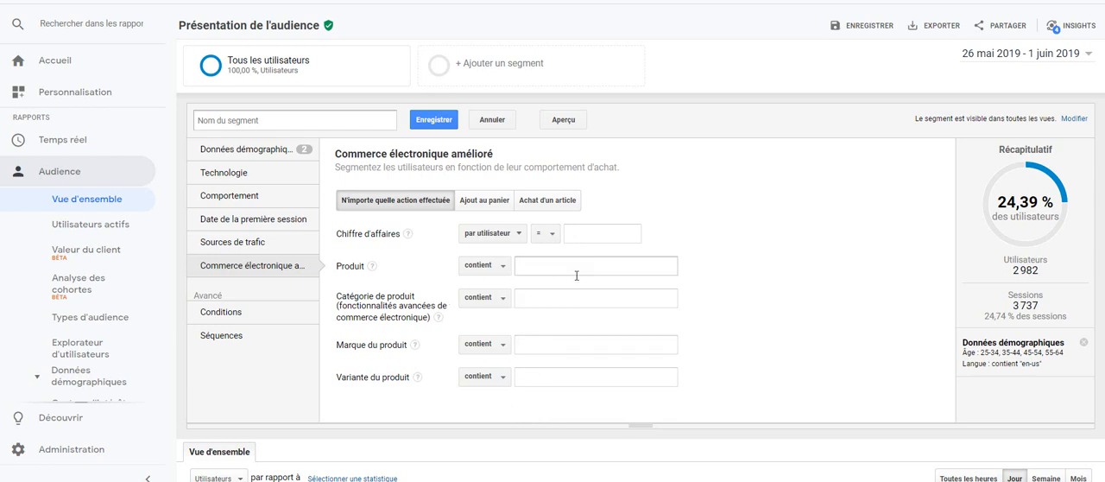
{"action": "left_click", "coordinate": [221, 313]}
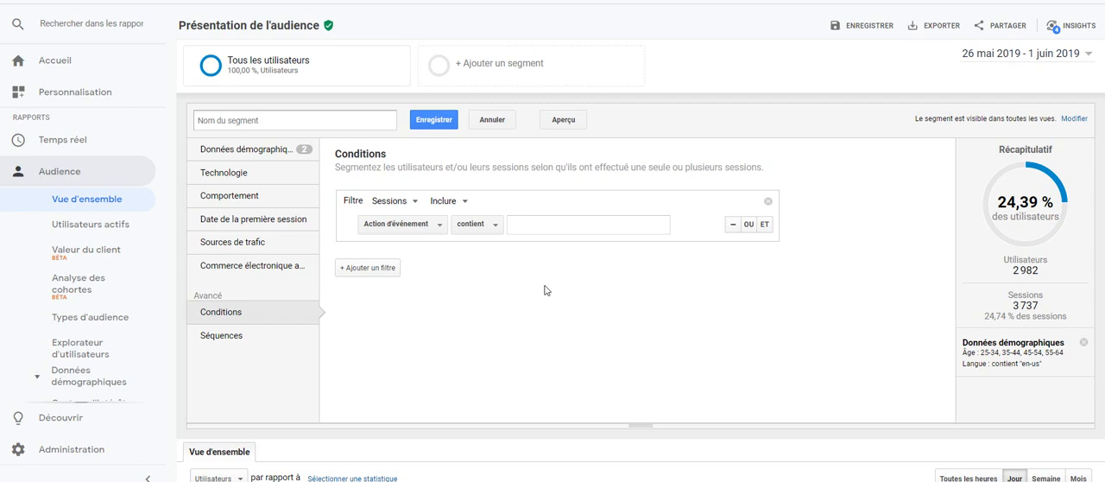
{"action": "left_click", "coordinate": [307, 338]}
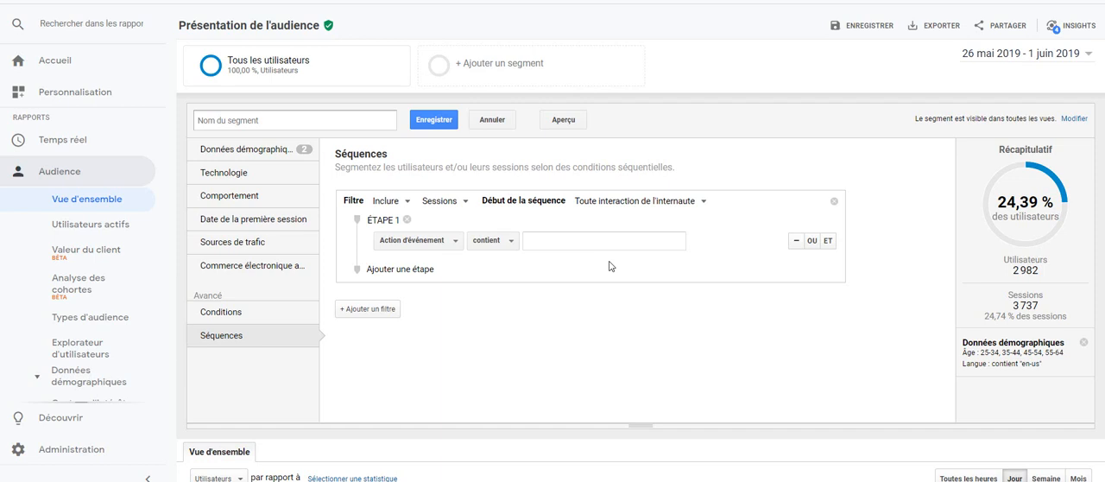
Limit the segment to male users, with a traffic source containing google and a medium containing organic.
{"action": "left_click", "coordinate": [222, 159]}
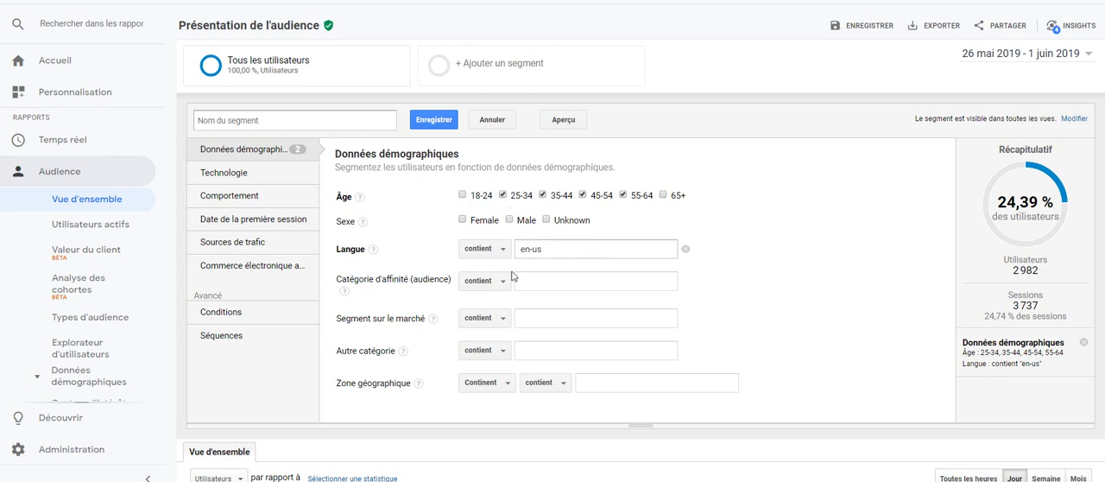
{"action": "left_click", "coordinate": [509, 220]}
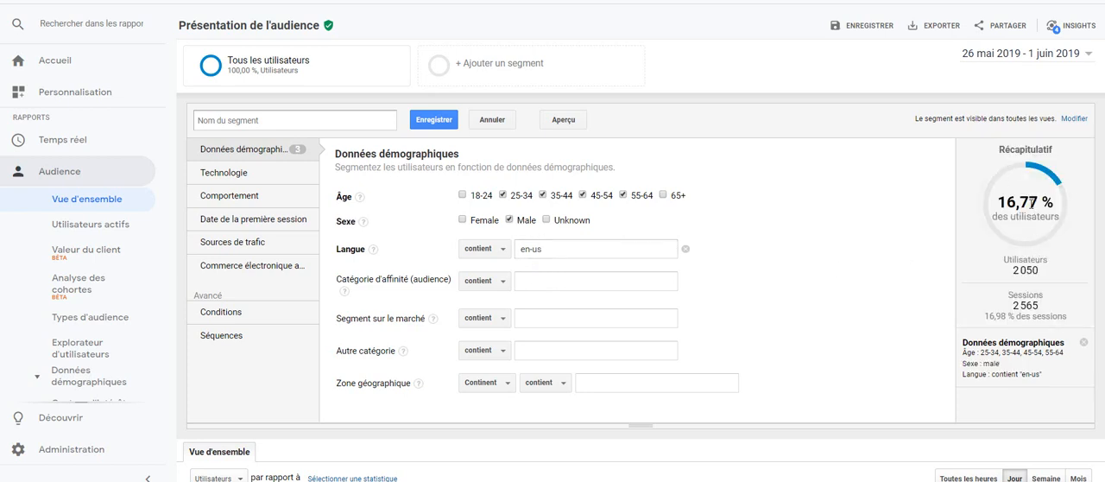
{"action": "left_click", "coordinate": [230, 243]}
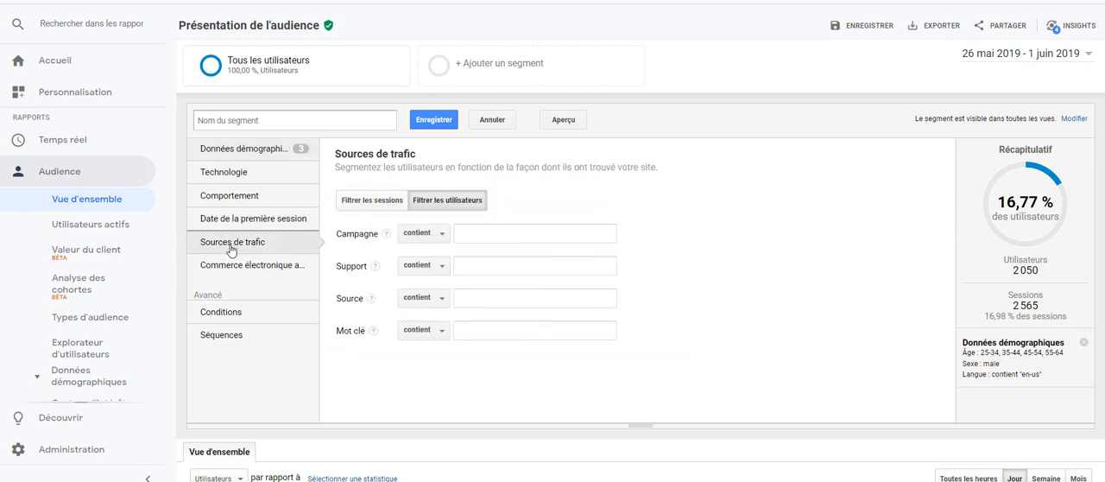
{"action": "left_click", "coordinate": [466, 304]}
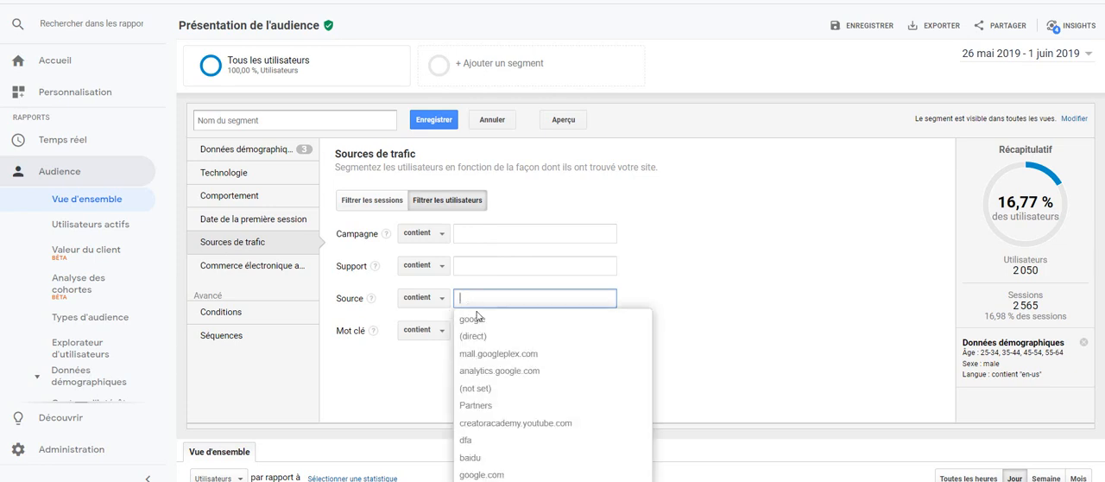
{"action": "left_click", "coordinate": [493, 327]}
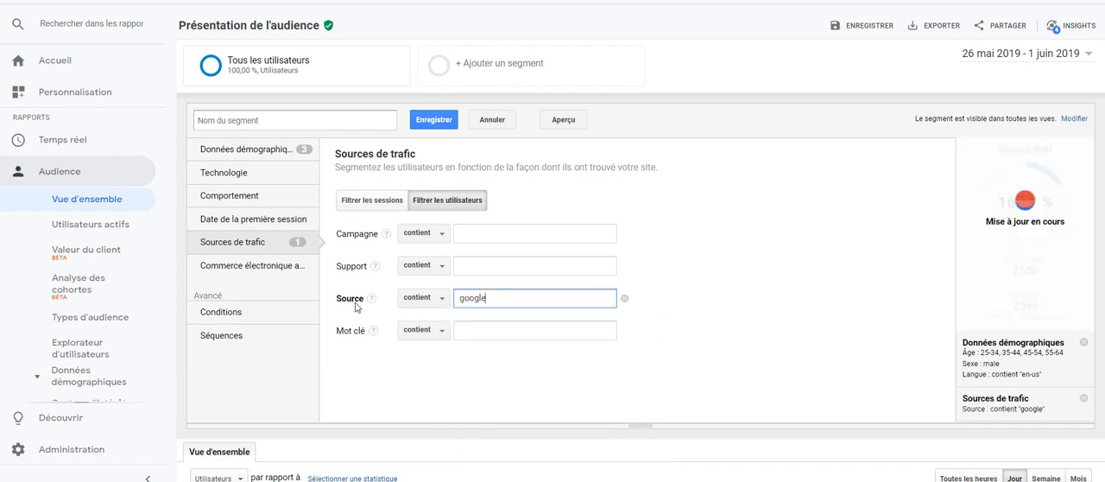
{"action": "left_click", "coordinate": [475, 266]}
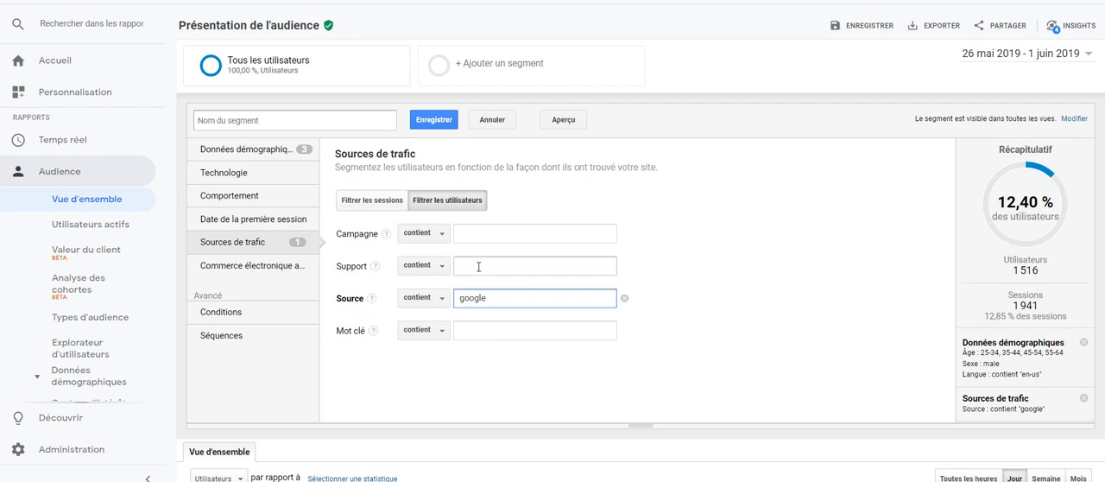
{"action": "type", "text": "org"}
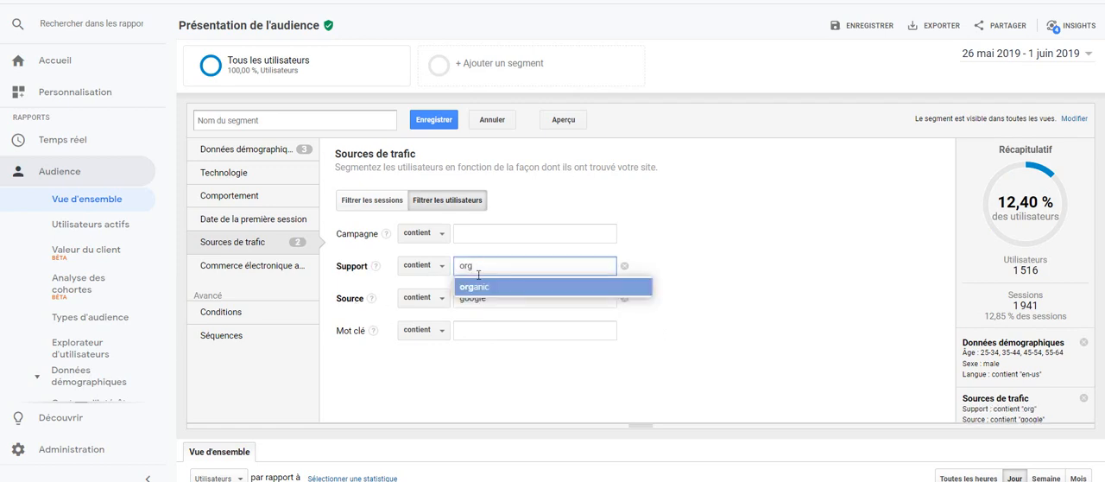
{"action": "left_click", "coordinate": [481, 288]}
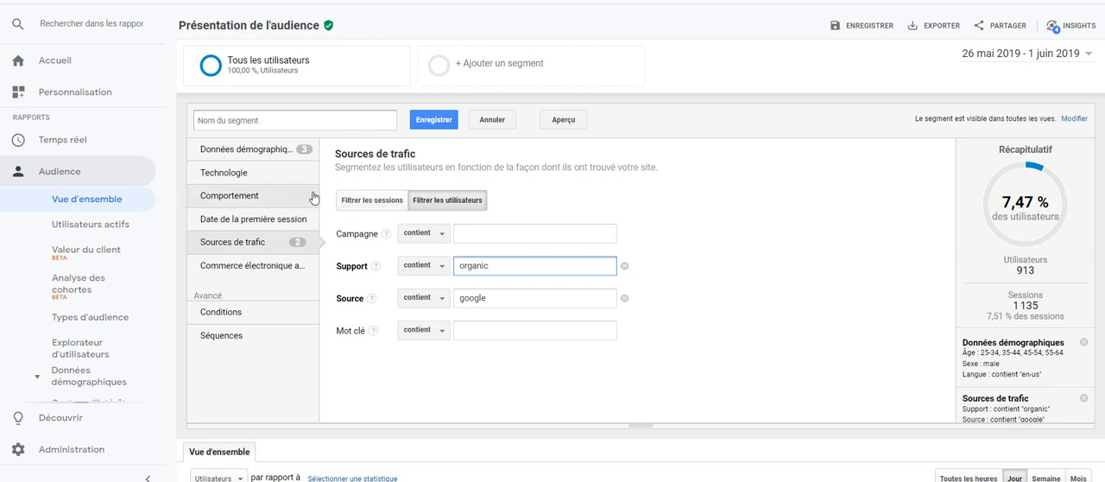
Name the segment "Google Organic Homme 25 à 64" and save it to apply it to the audience overview.
{"action": "left_click", "coordinate": [283, 120]}
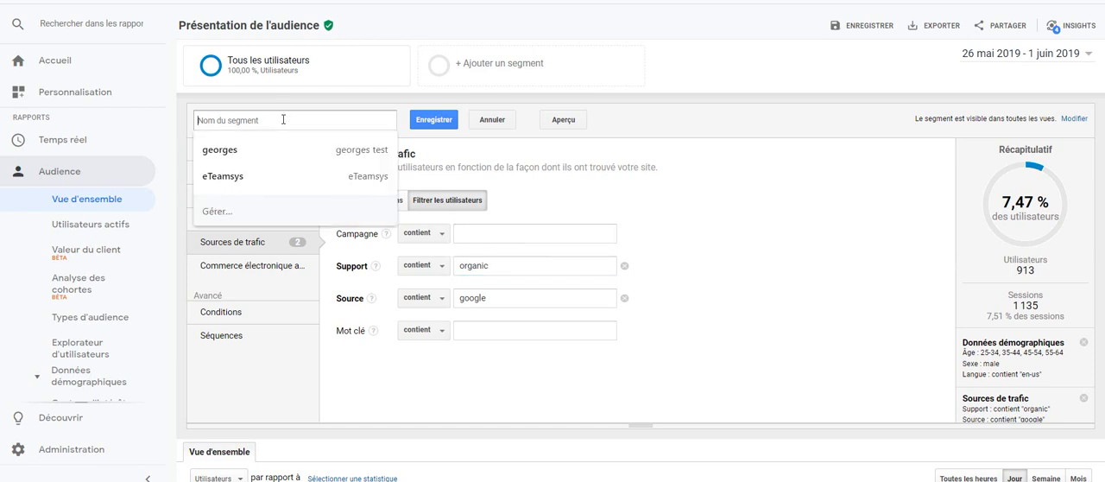
{"action": "type", "text": "homme"}
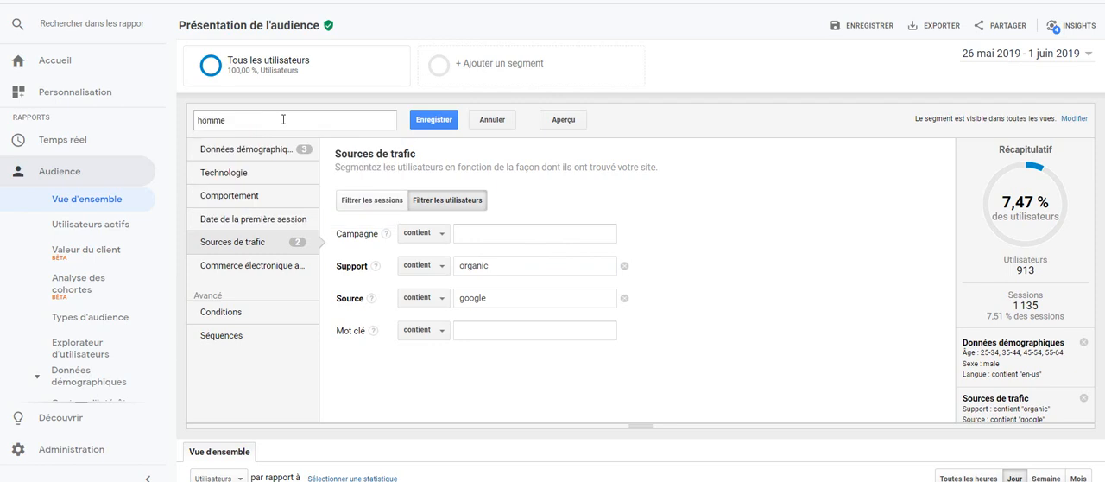
{"action": "key", "text": "BackSpace"}
{"action": "key", "text": "BackSpace"}
{"action": "key", "text": "BackSpace"}
{"action": "key", "text": "BackSpace"}
{"action": "key", "text": "BackSpace"}
{"action": "type", "text": "Google Organic Homme 25 à 64"}
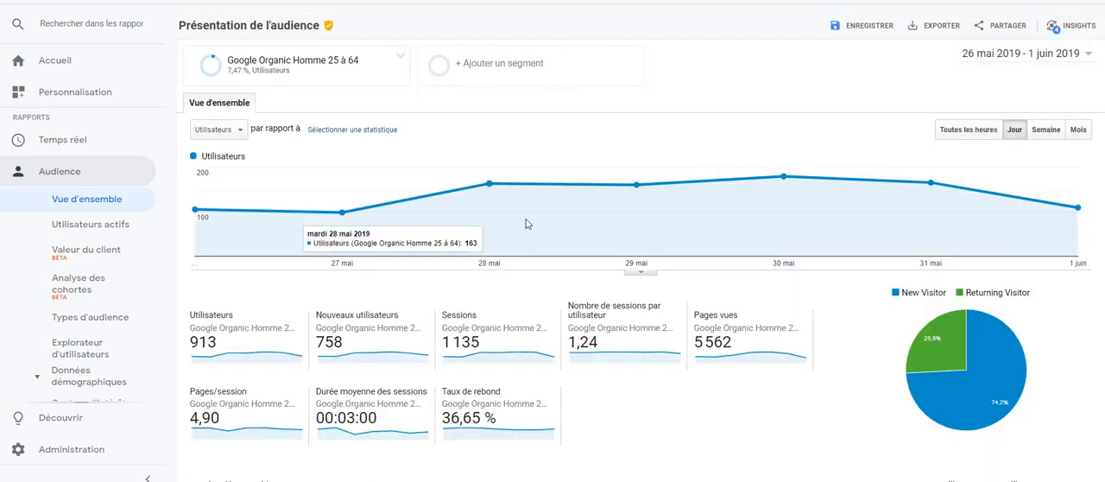
Review the new segment's figures in the active users report and the goals overview under conversions.
{"action": "mouse_move", "coordinate": [282, 69]}
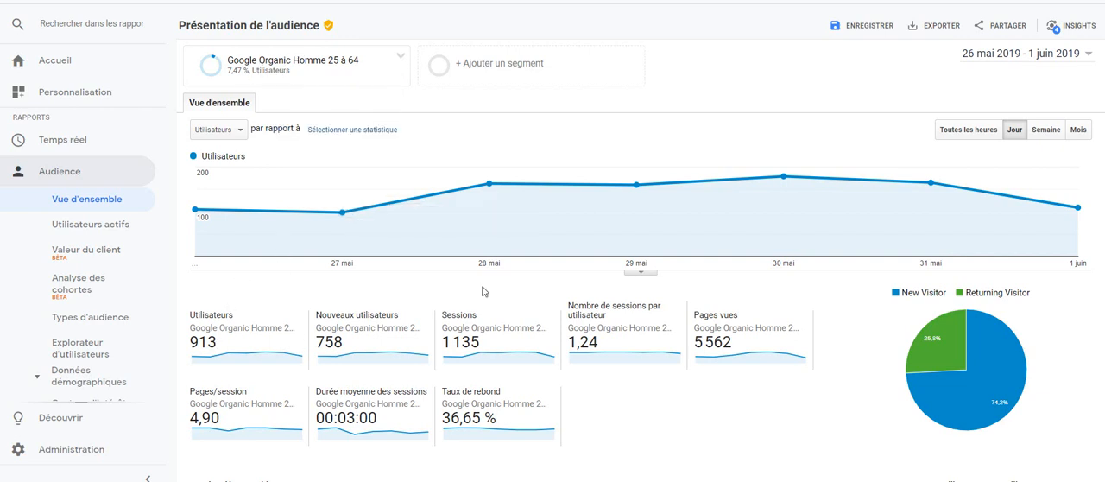
{"action": "left_click", "coordinate": [102, 226]}
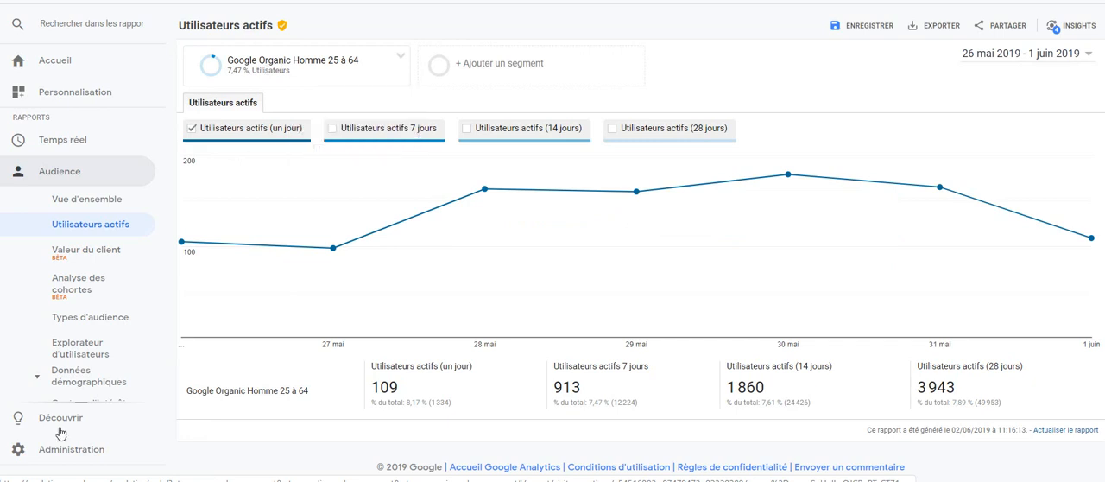
{"action": "scroll", "coordinate": [65, 298], "scroll_direction": "down", "scroll_amount": 4}
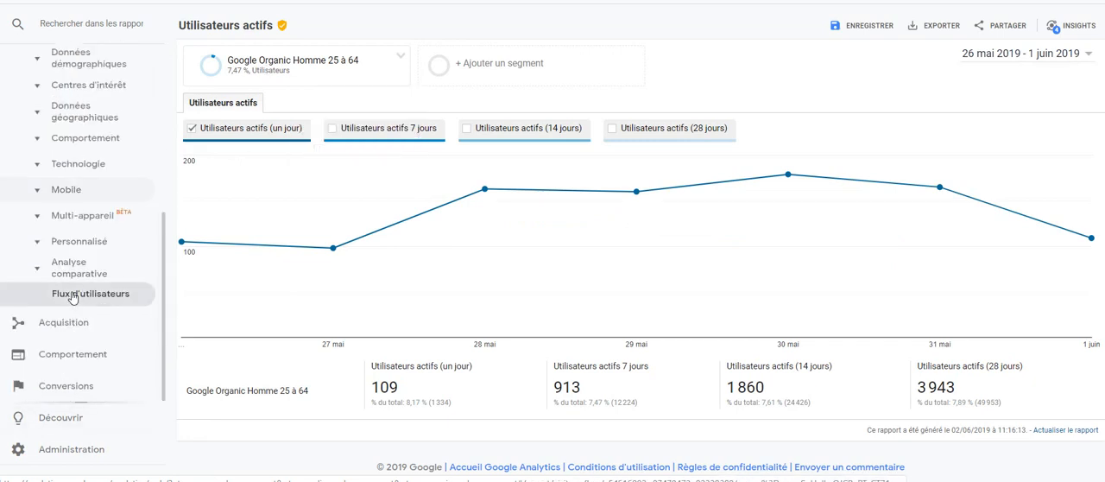
{"action": "left_click", "coordinate": [71, 390]}
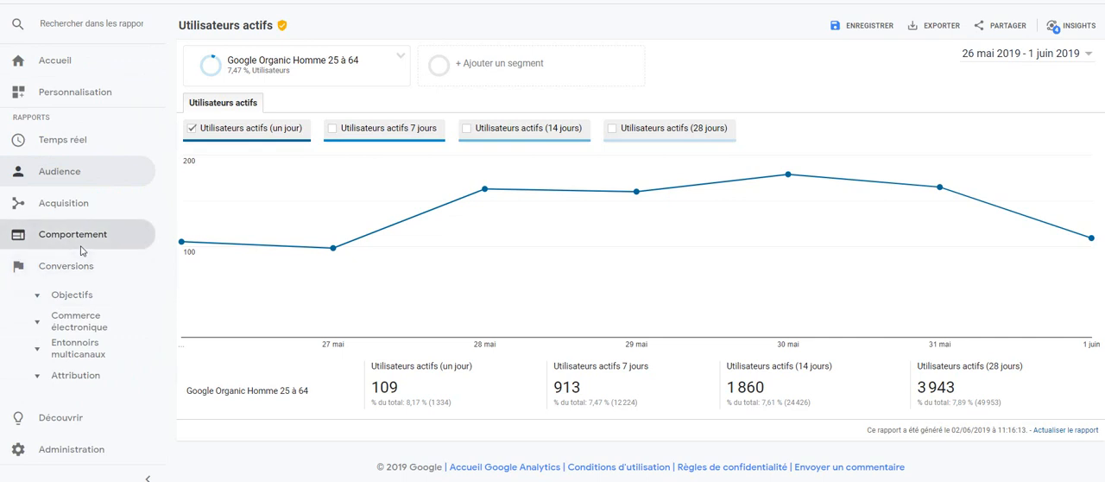
{"action": "left_click", "coordinate": [76, 295]}
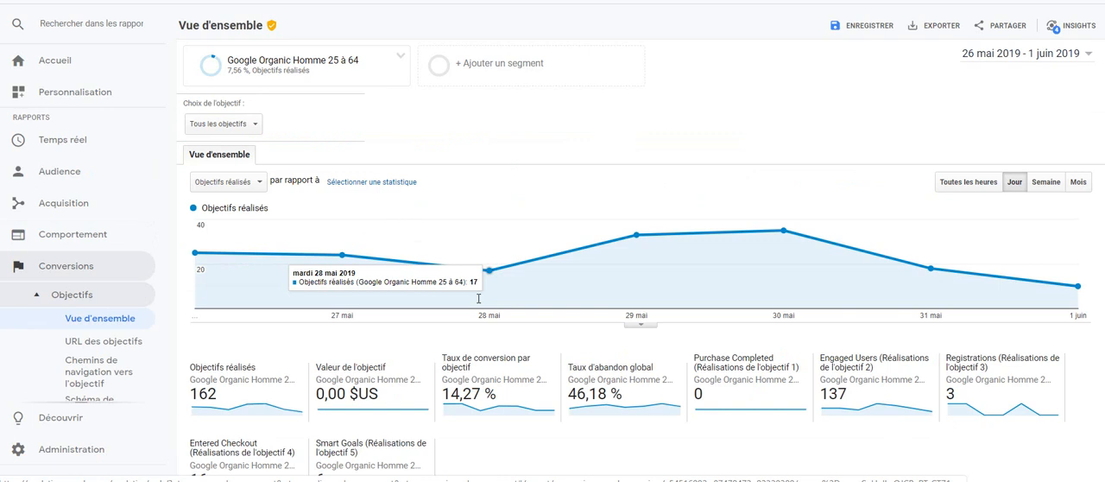
{"action": "scroll", "coordinate": [346, 249], "scroll_direction": "down", "scroll_amount": 2}
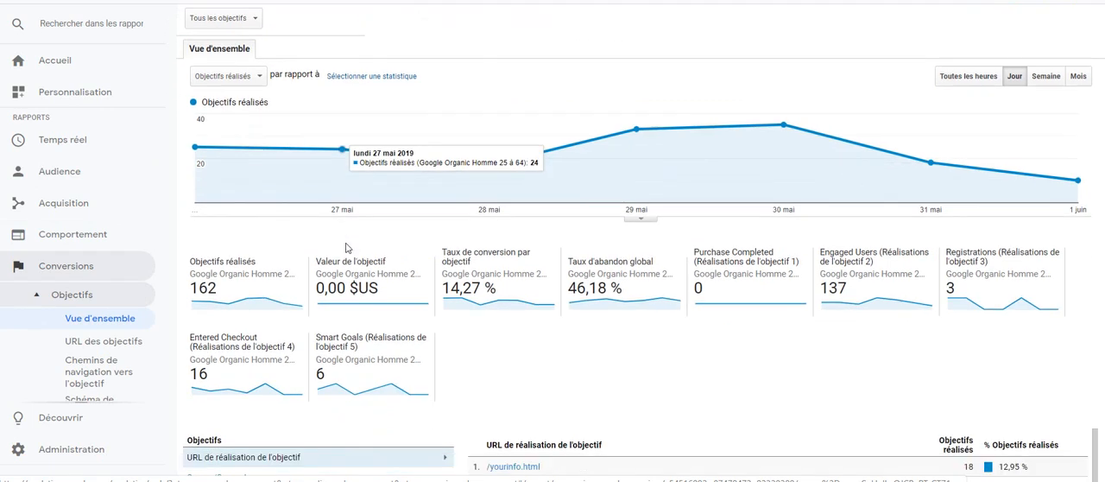
Browse the available audience reports and continue to the acquisition section.
{"action": "left_click", "coordinate": [60, 175]}
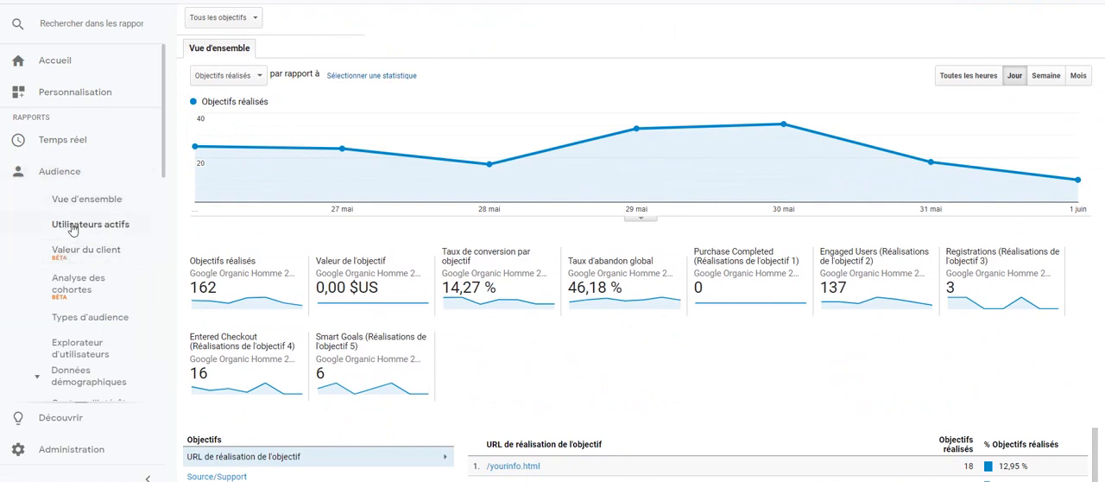
{"action": "scroll", "coordinate": [74, 223], "scroll_direction": "down", "scroll_amount": 5}
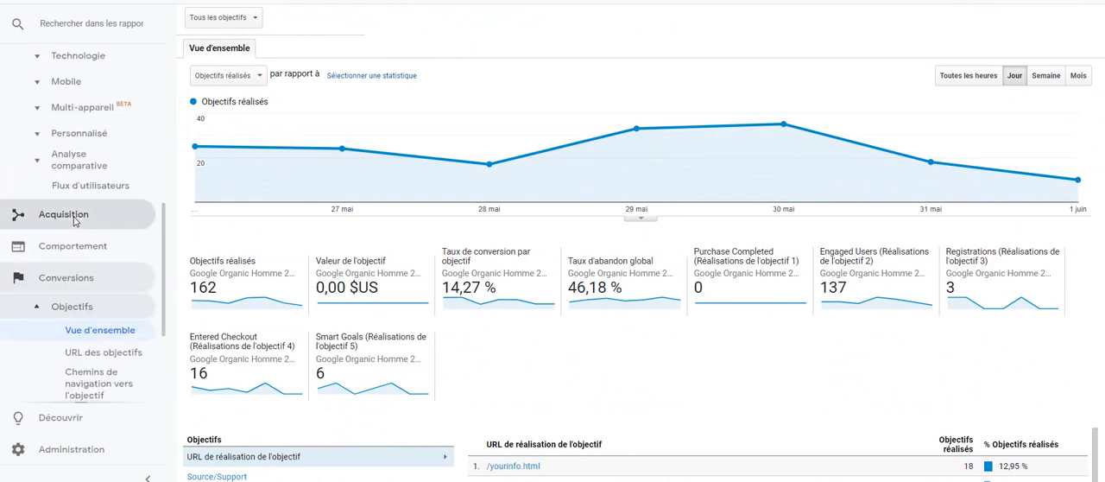